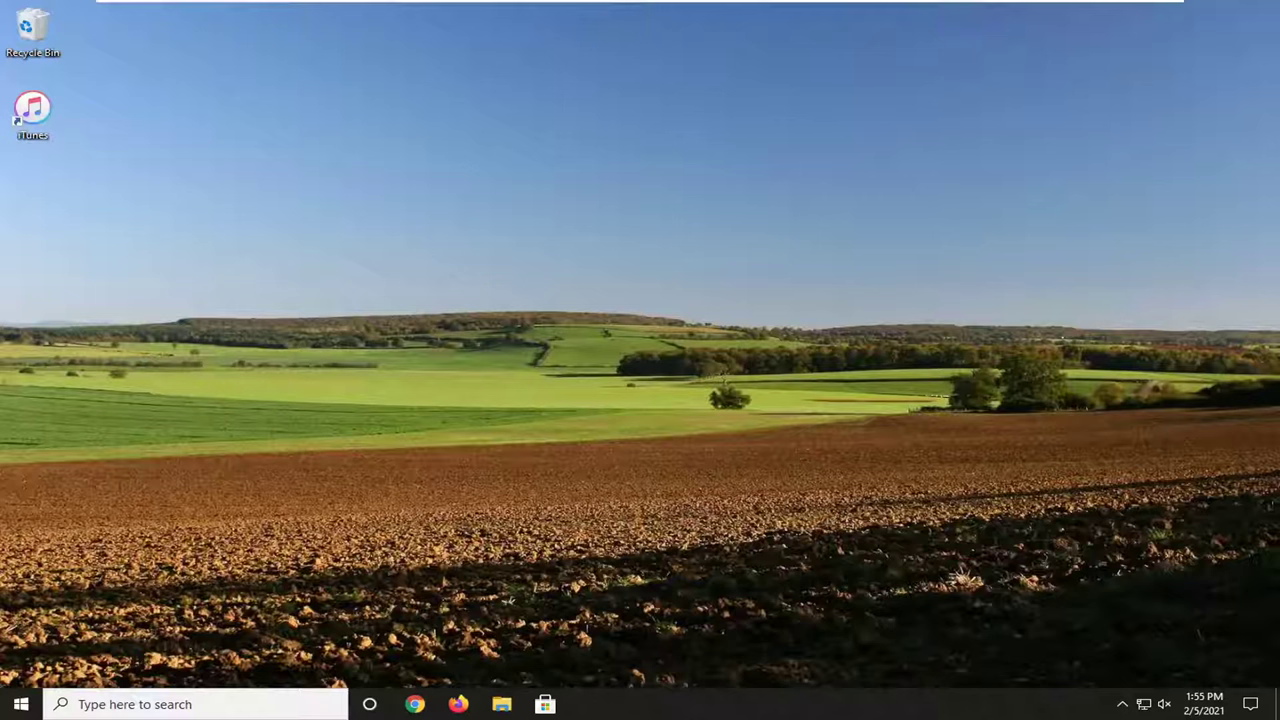
Search the Start menu for 'services' and launch the Services console
click(12, 708)
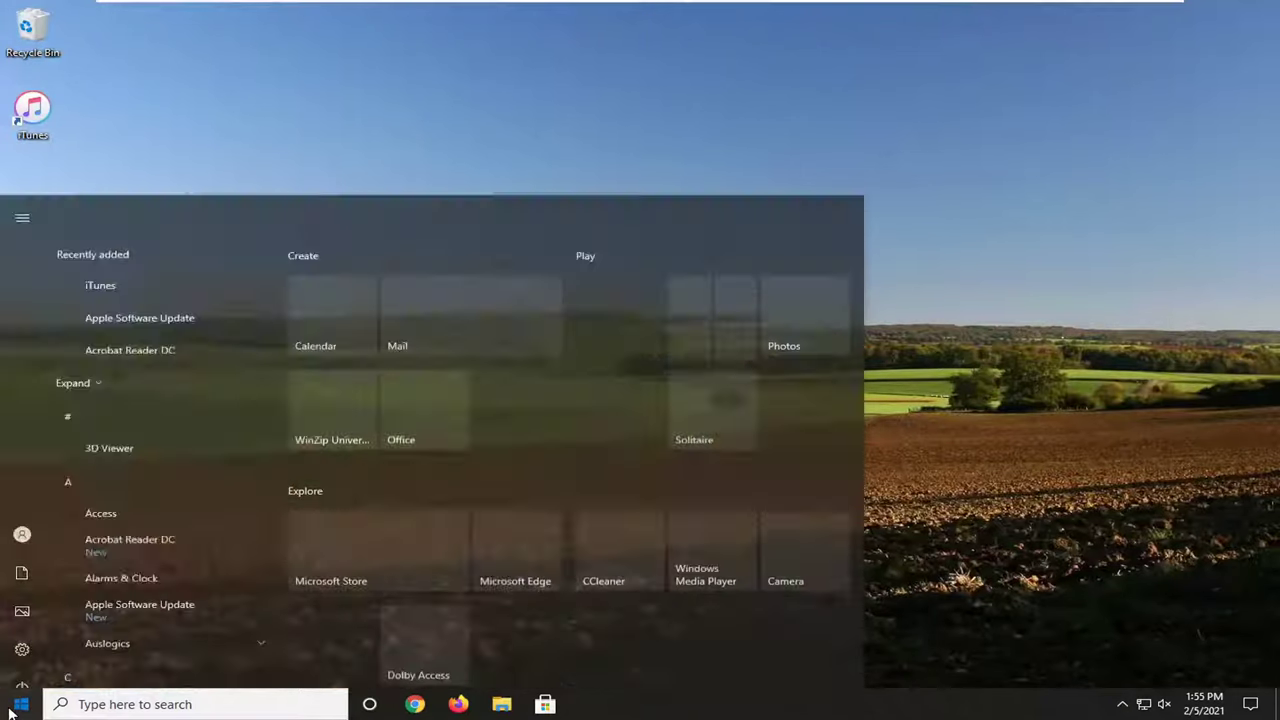
text(services)
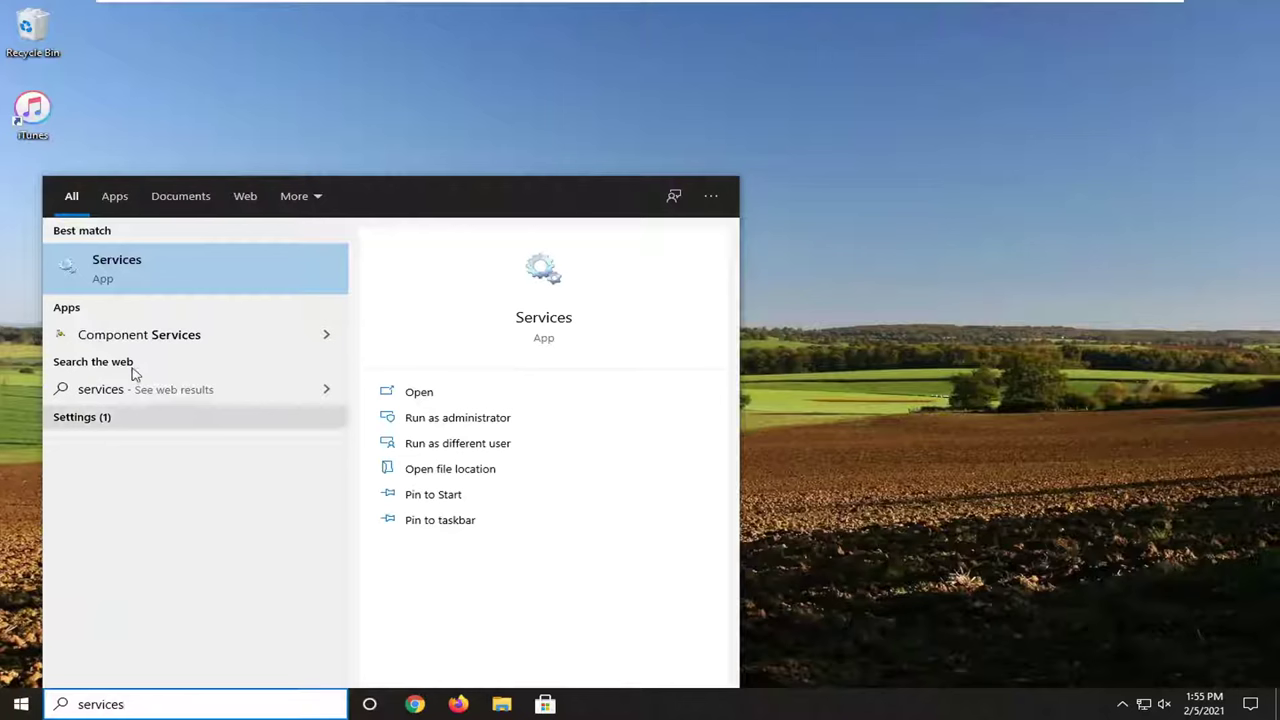
click(141, 273)
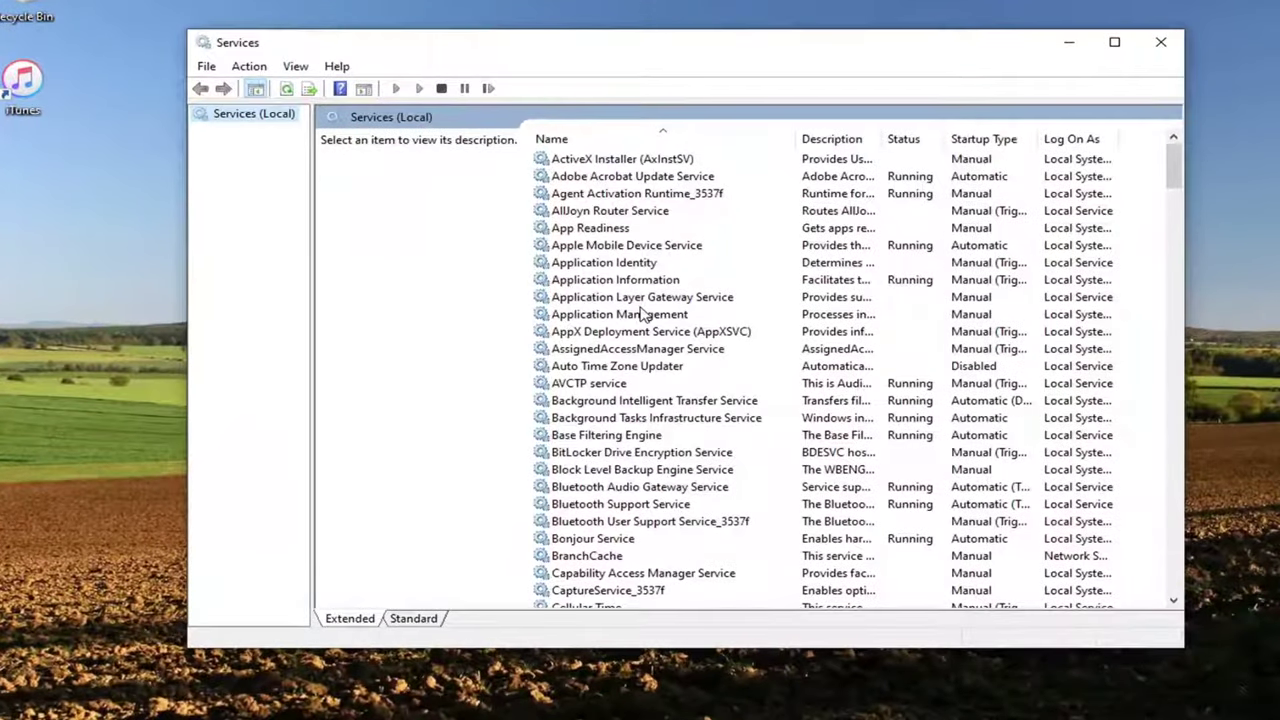
Stop and restart the Apple Mobile Device Service from its properties, then confirm with OK
click(645, 247)
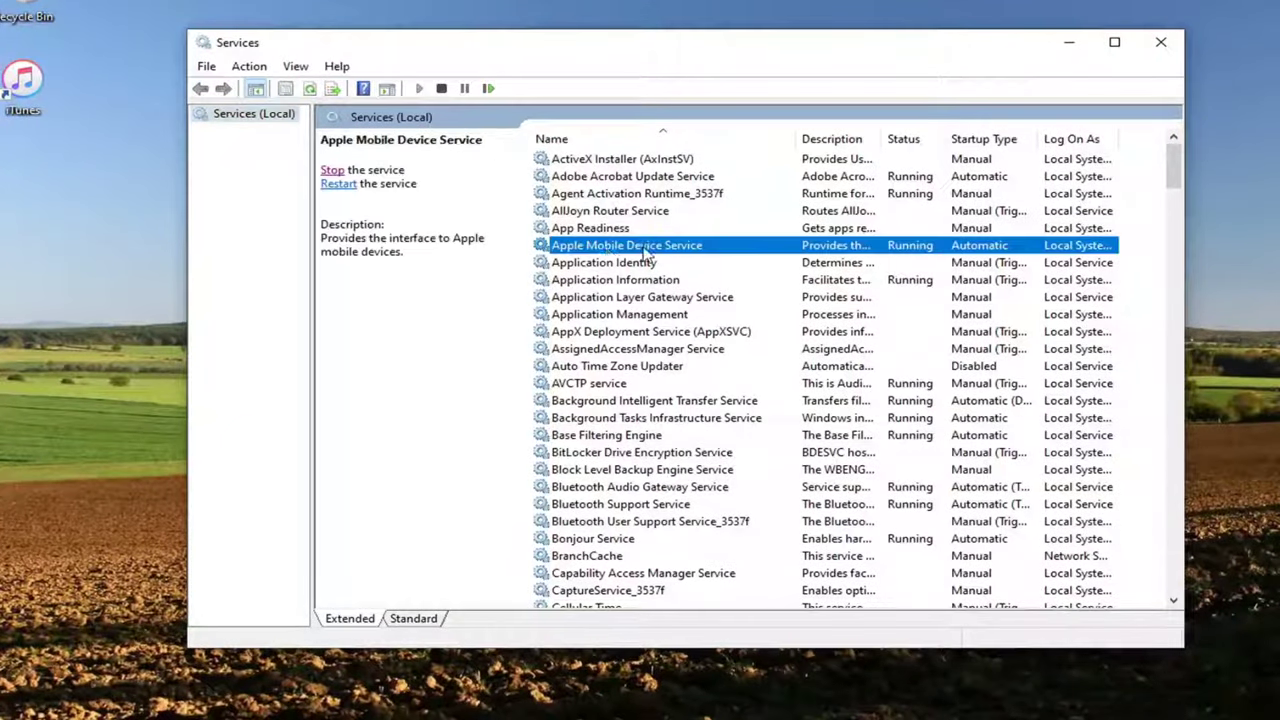
double_click(645, 247)
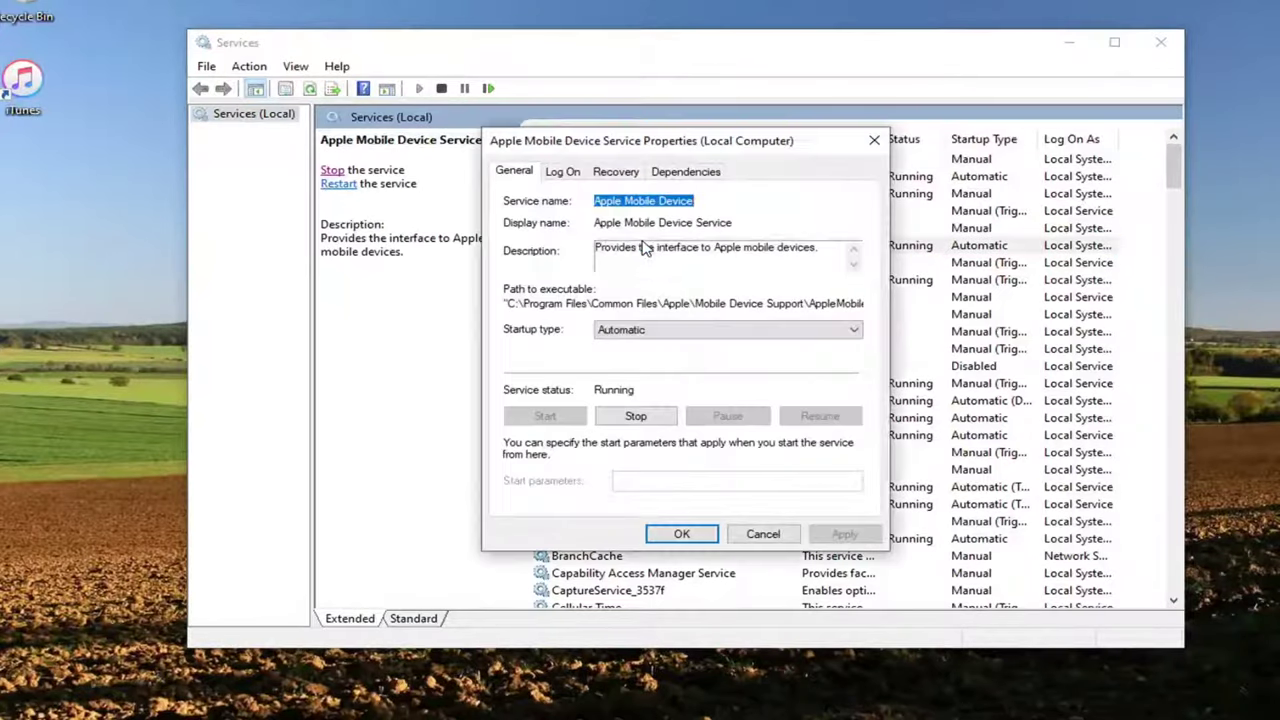
click(636, 417)
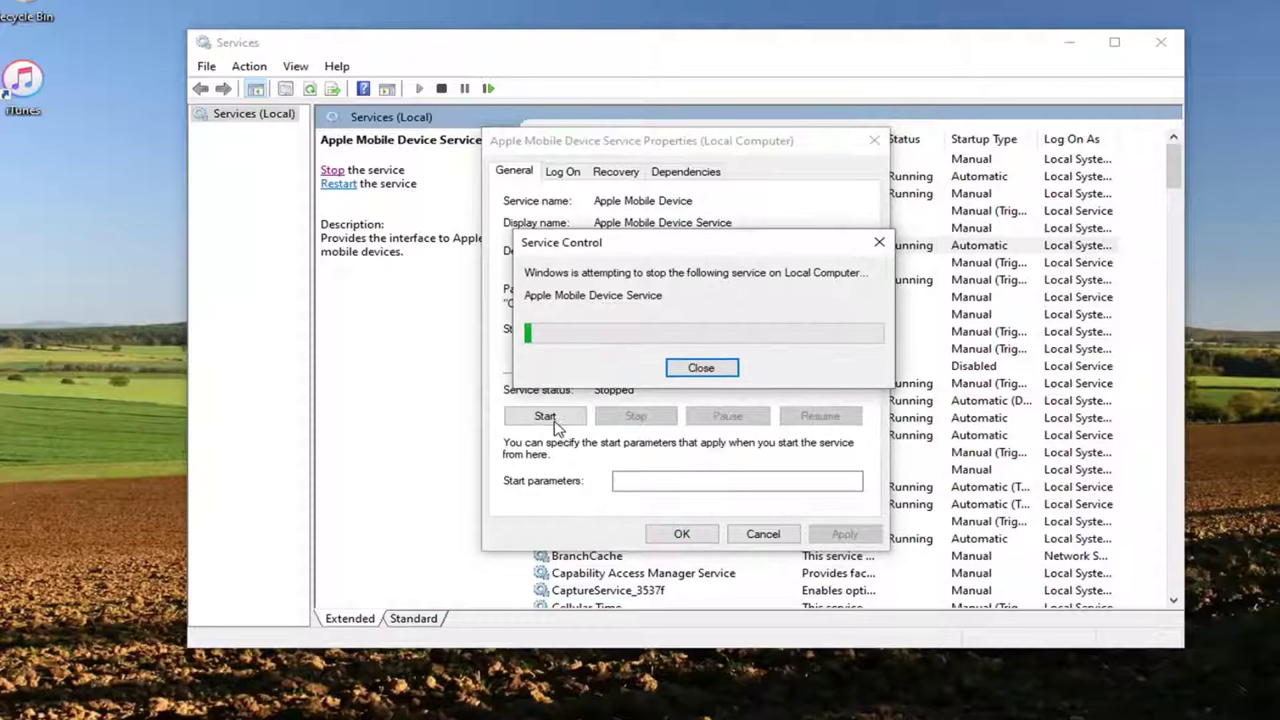
click(548, 417)
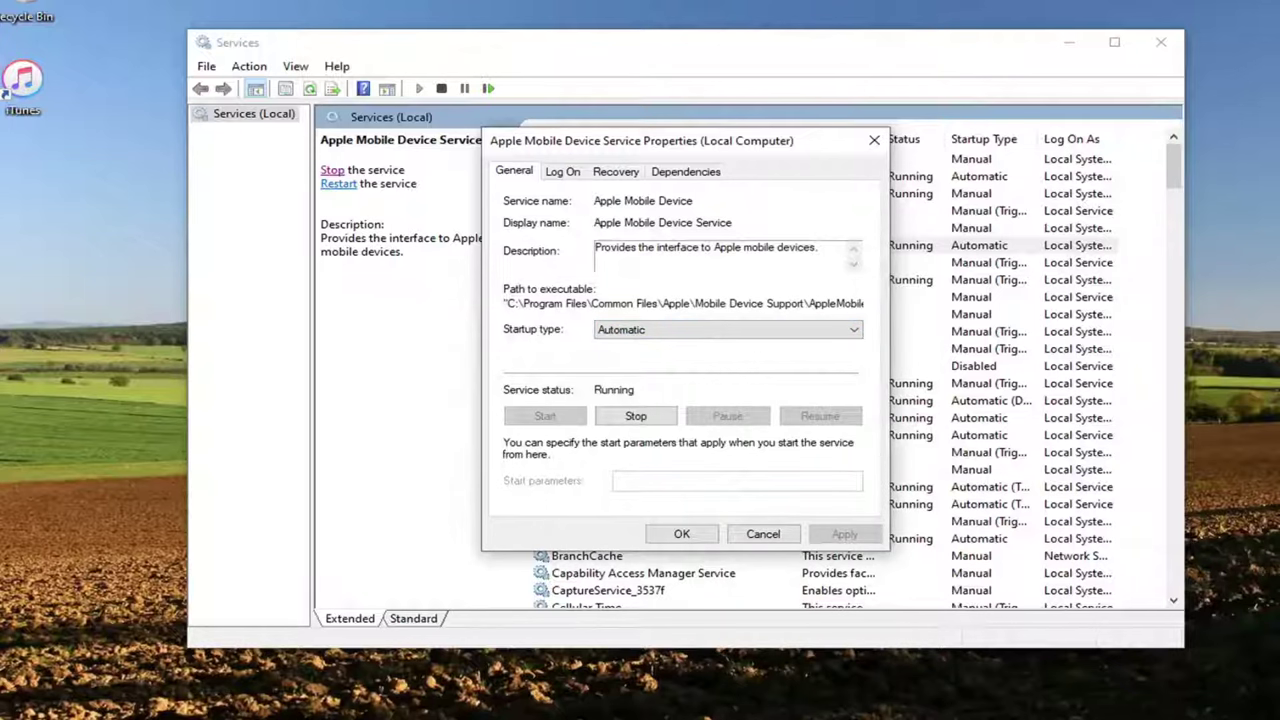
click(672, 535)
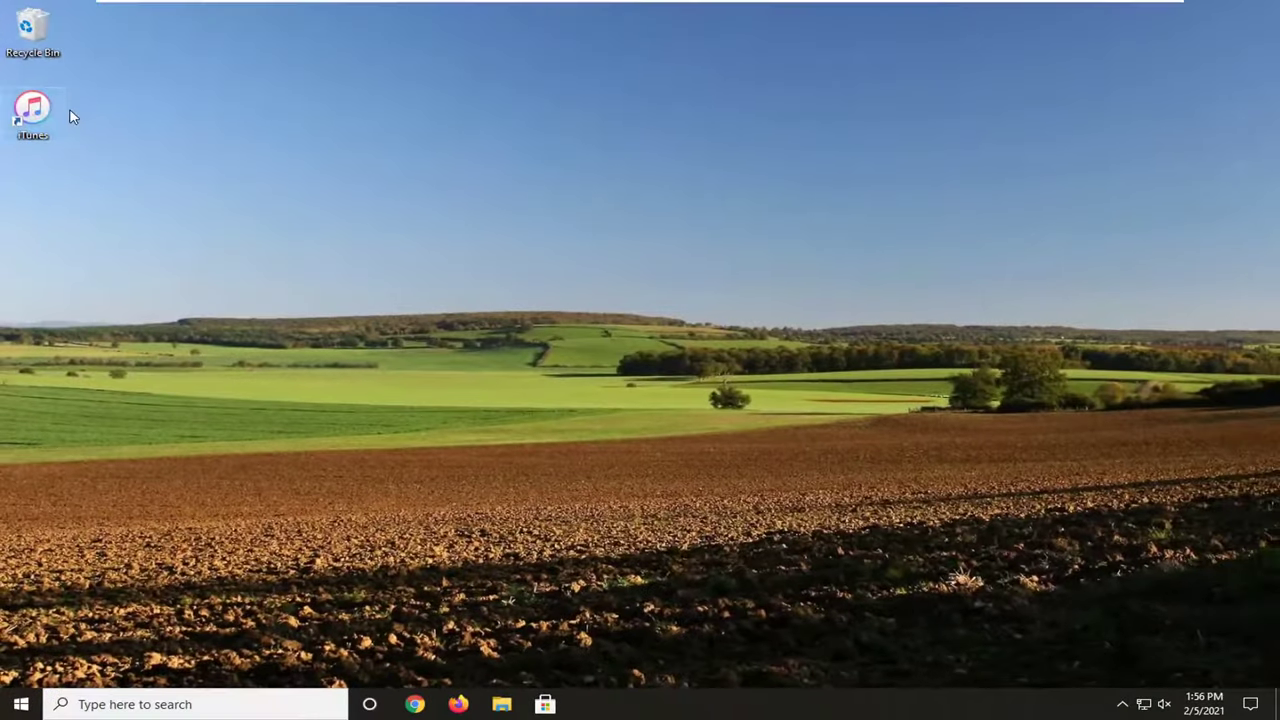
Launch iTunes, accept the licence agreement and decline the iTunes update
double_click(66, 112)
click(813, 490)
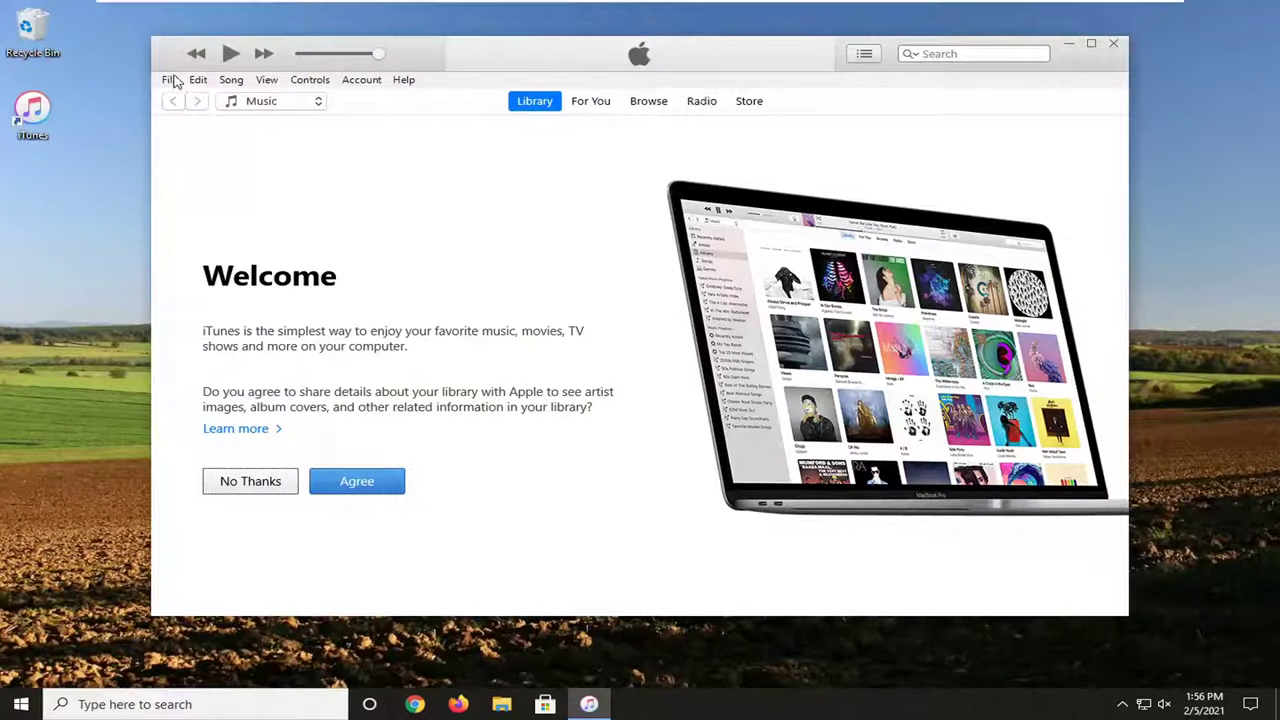
click(739, 286)
Choose File > Home Sharing > Turn On Home Sharing, dismiss the Apple ID prompt, and quit iTunes
click(170, 80)
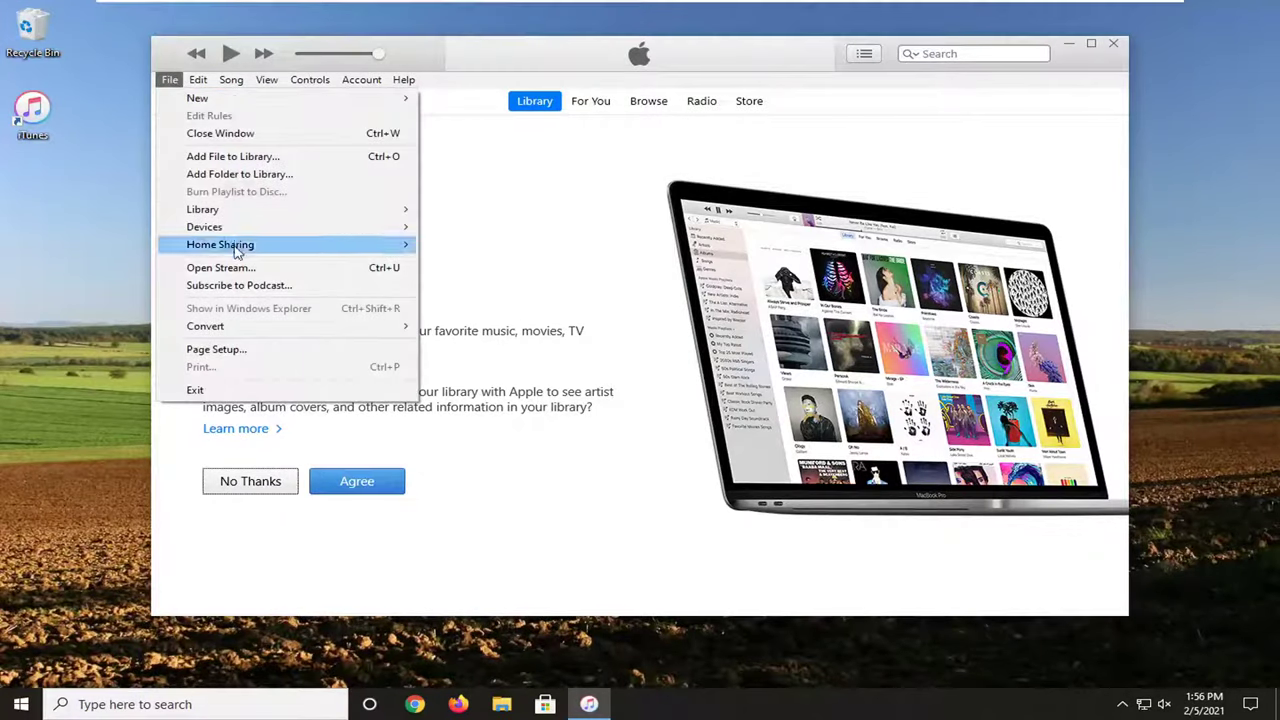
mouse_move(237, 252)
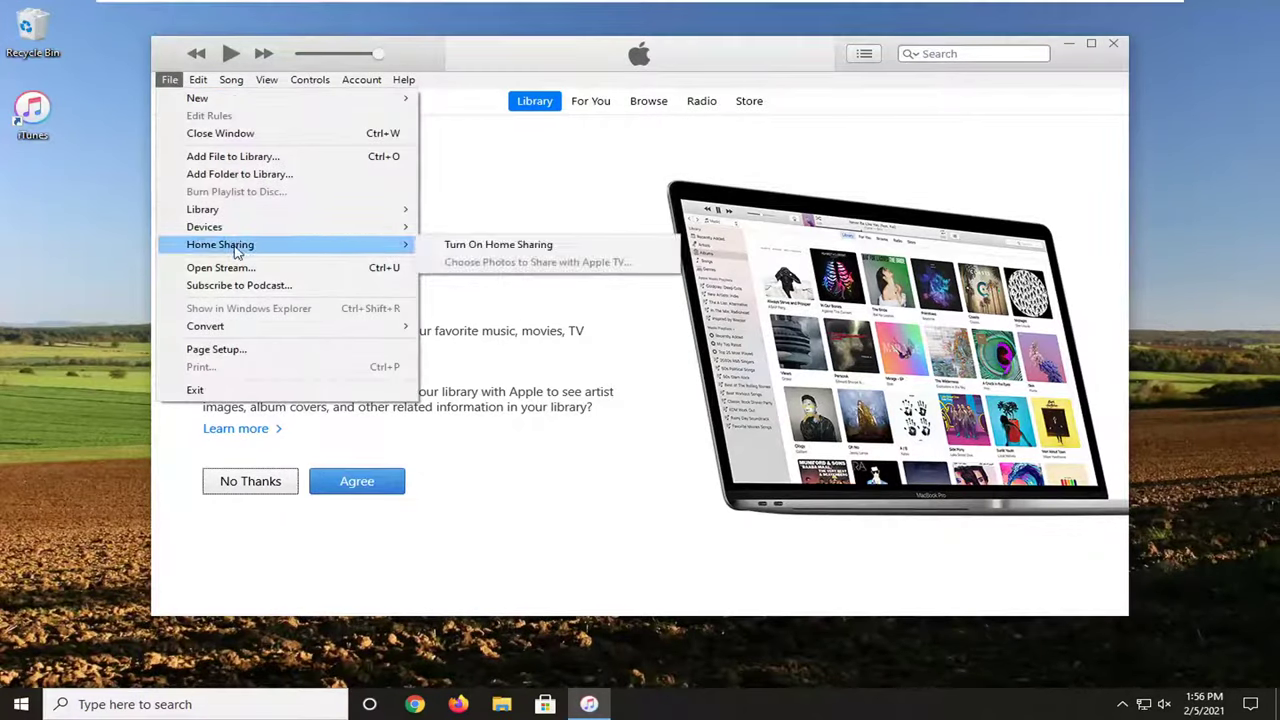
click(524, 250)
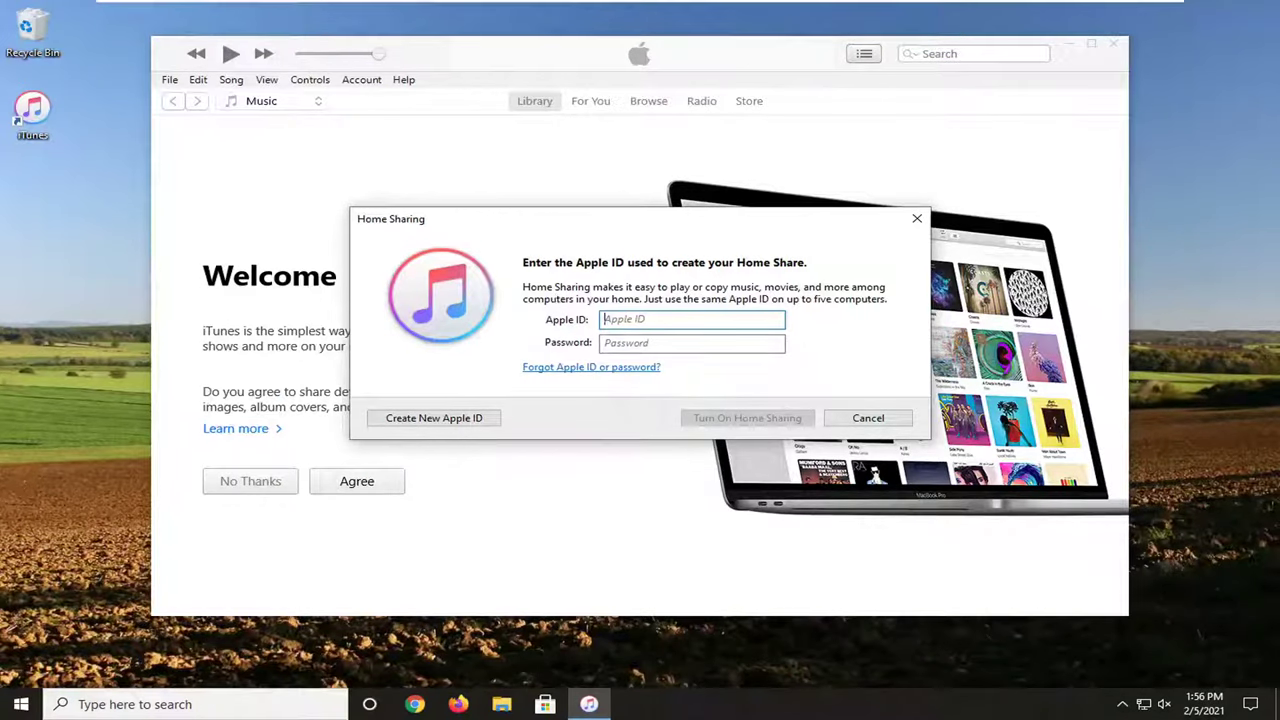
click(848, 420)
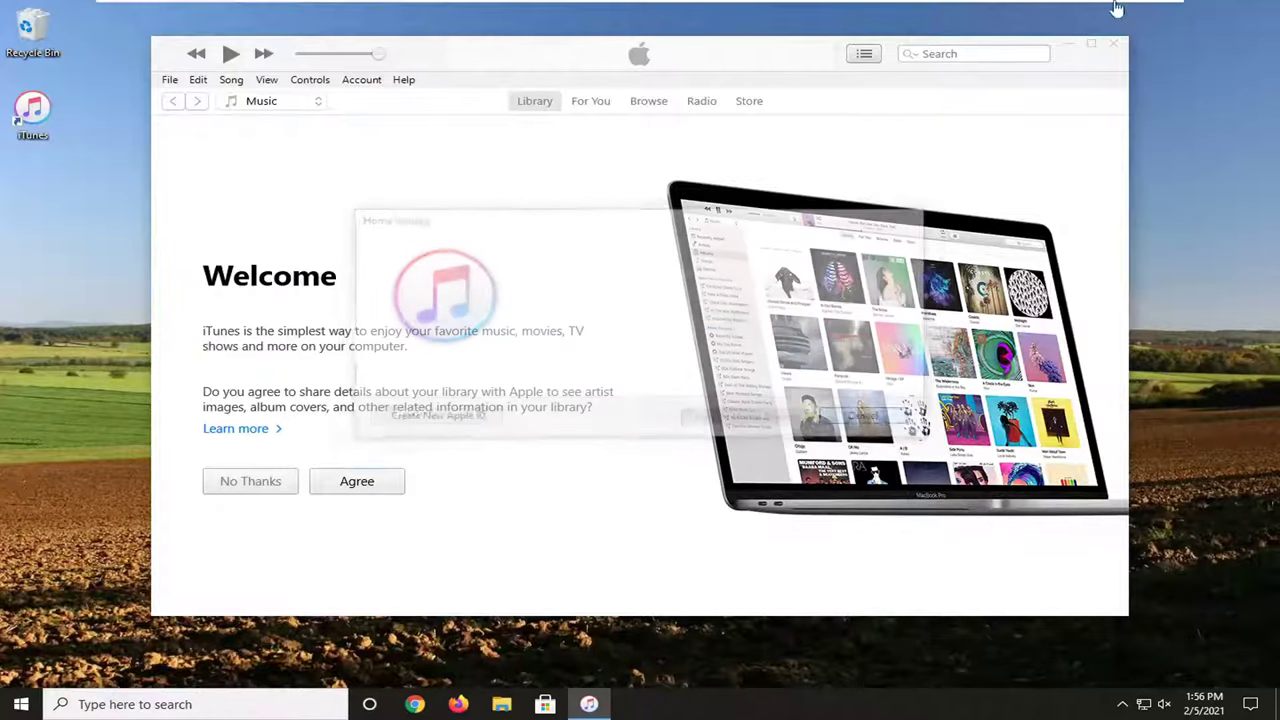
click(1114, 46)
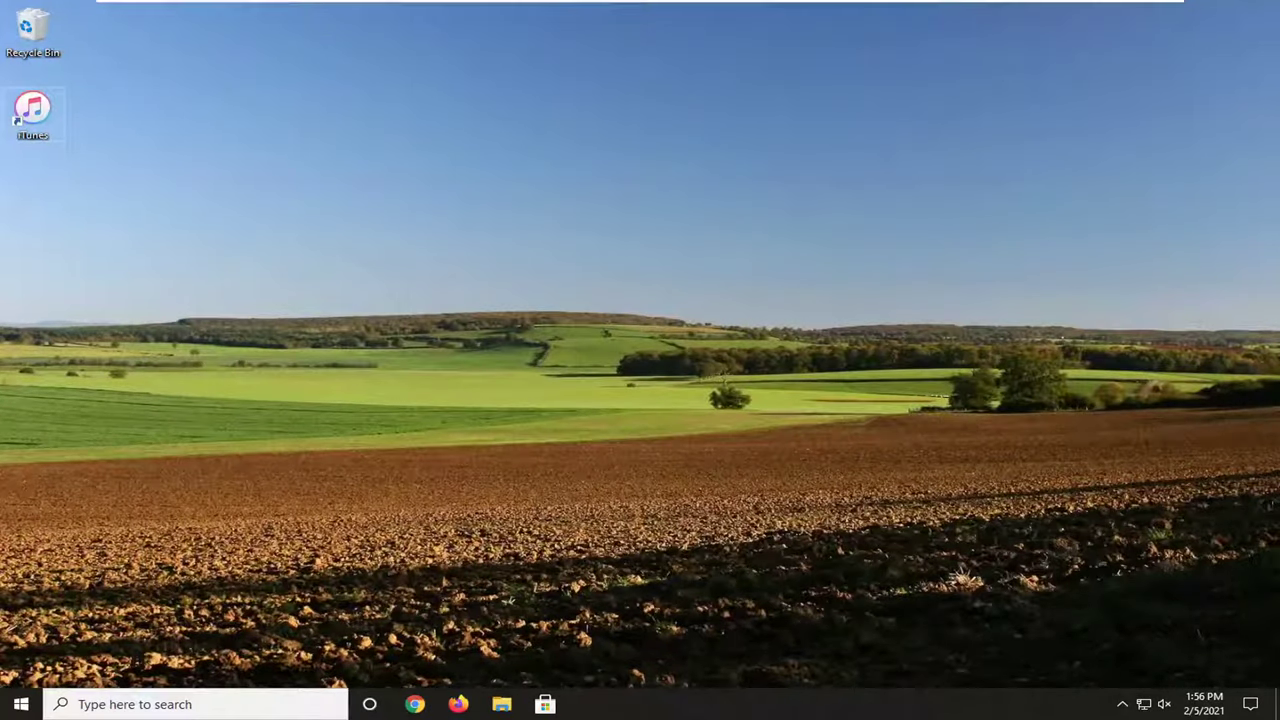
Search Start for 'apps and features' and open the Apps & features settings page
click(21, 704)
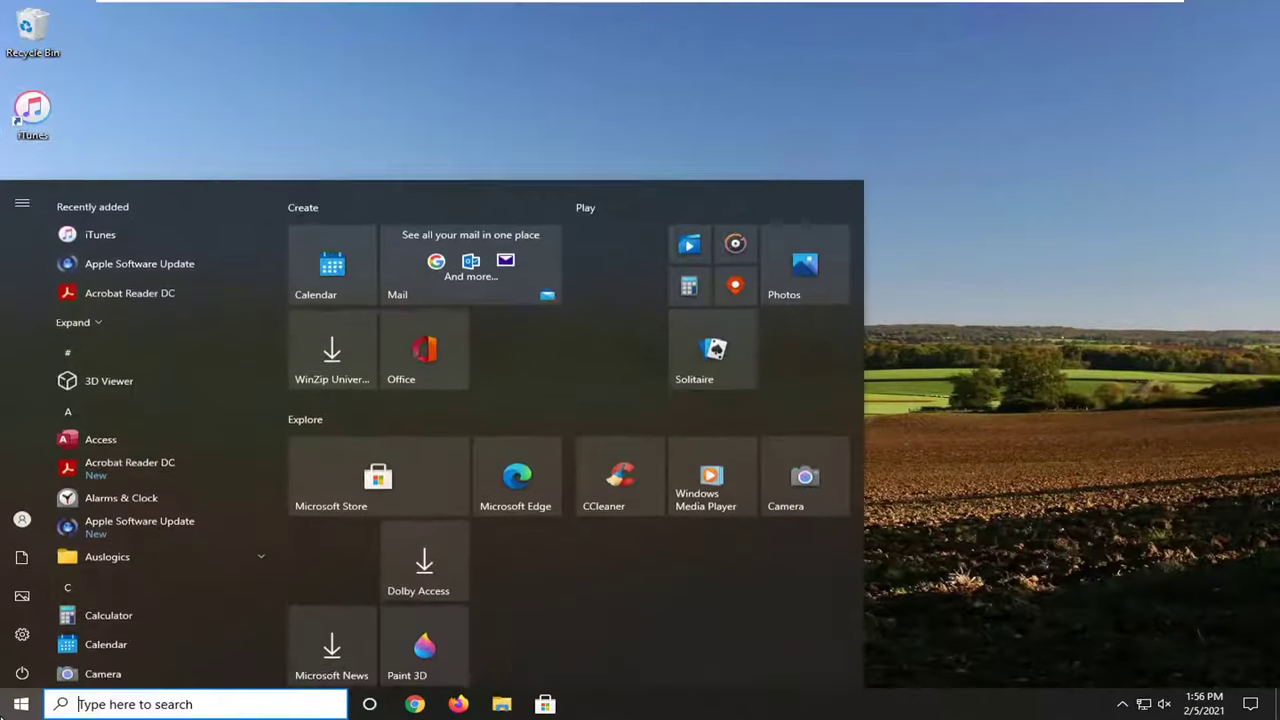
text(apps a)
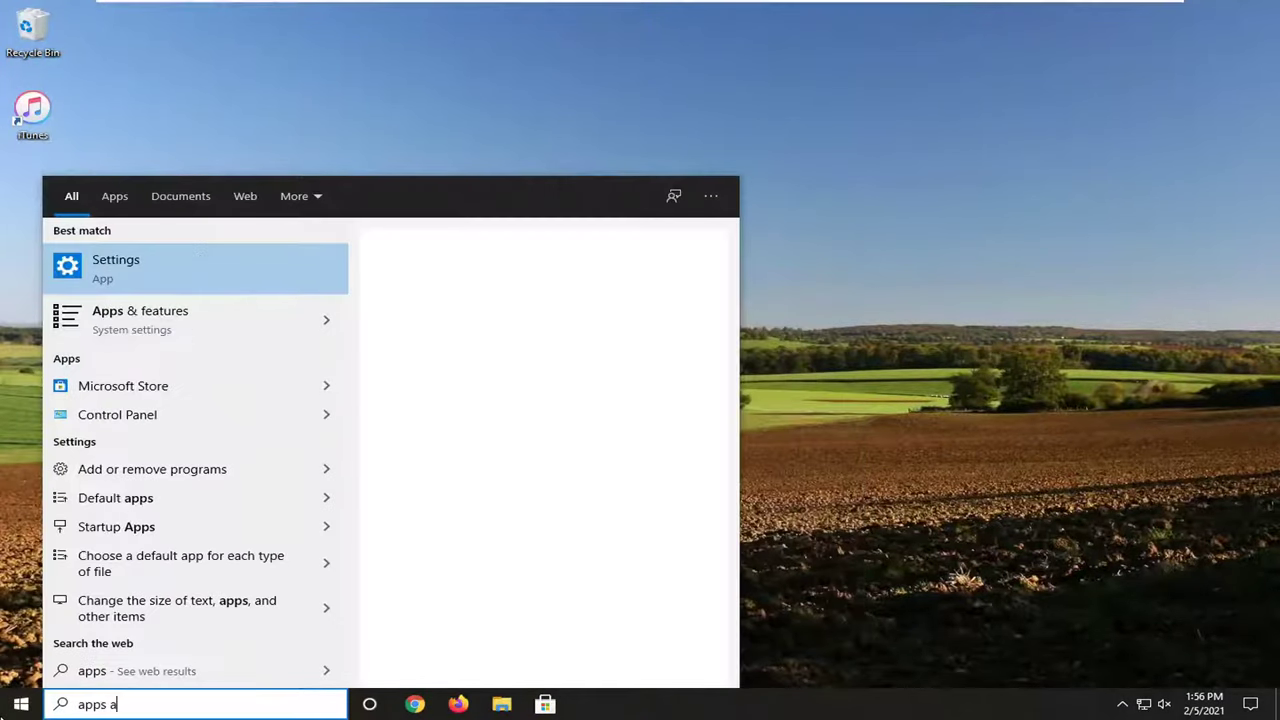
text(nd features)
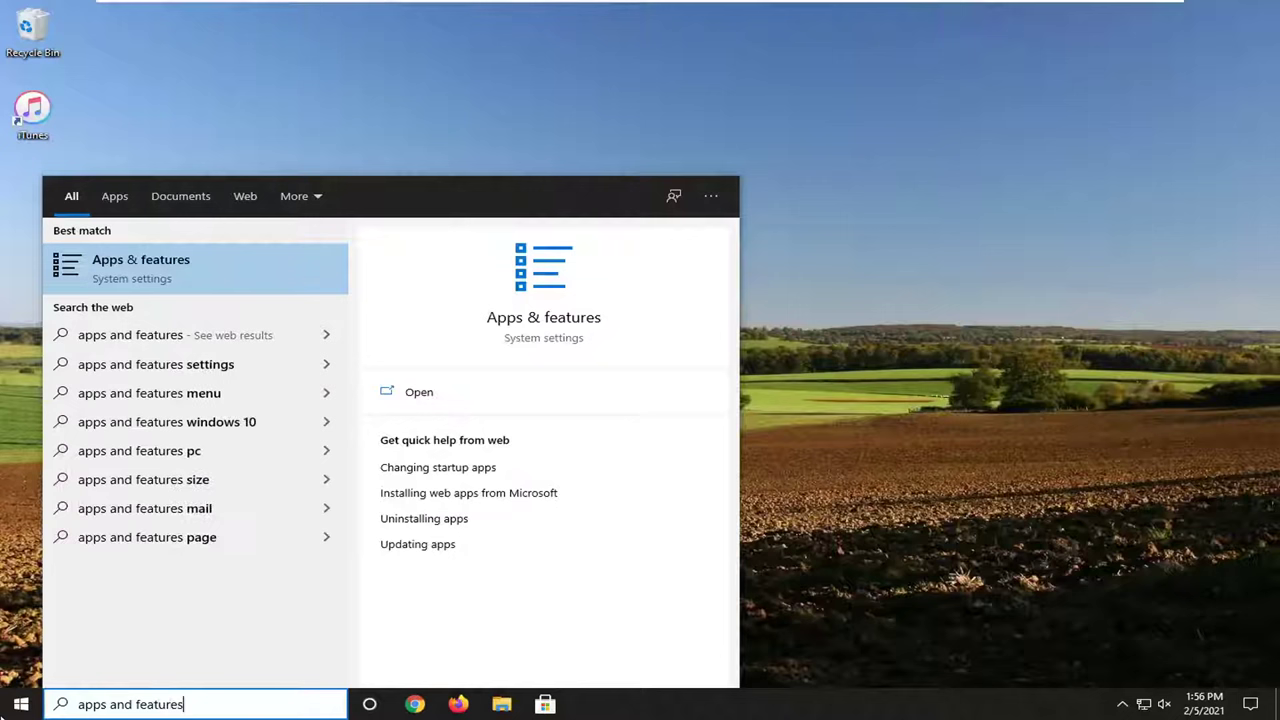
click(172, 280)
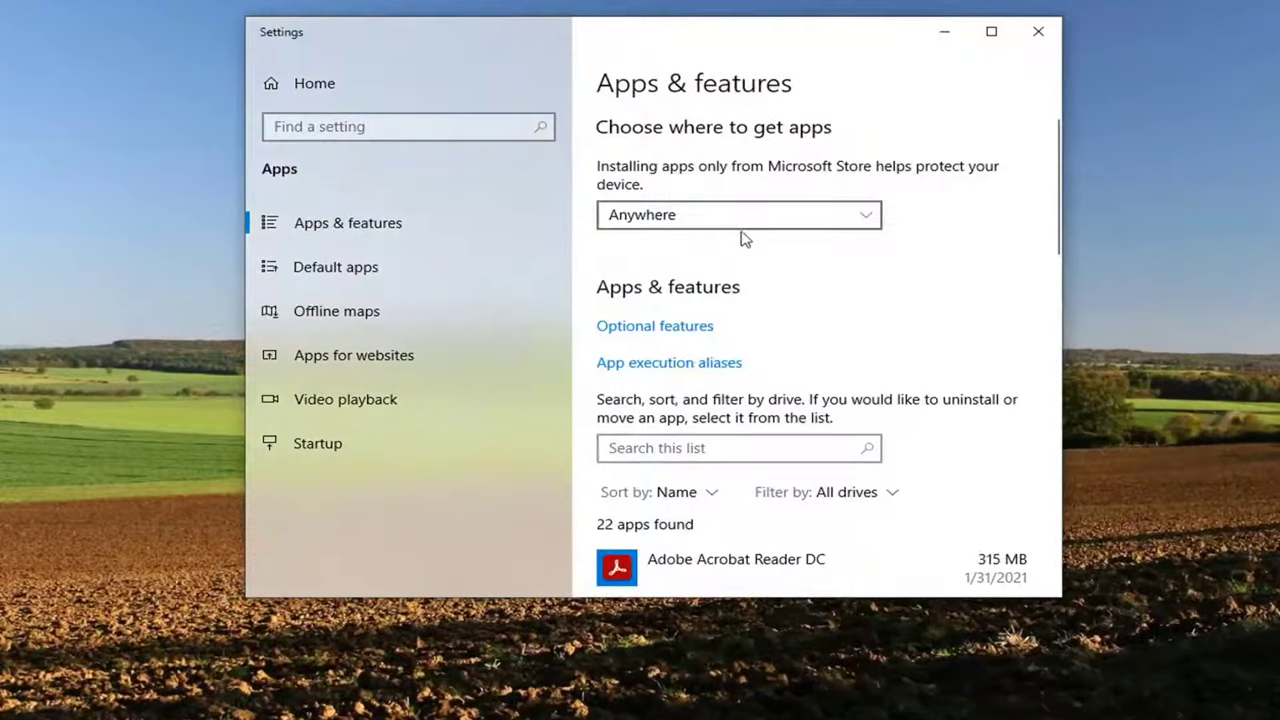
Filter the installed apps for 'microsoft photo' and open Microsoft Photos' advanced options
scroll(757, 322, down, 1)
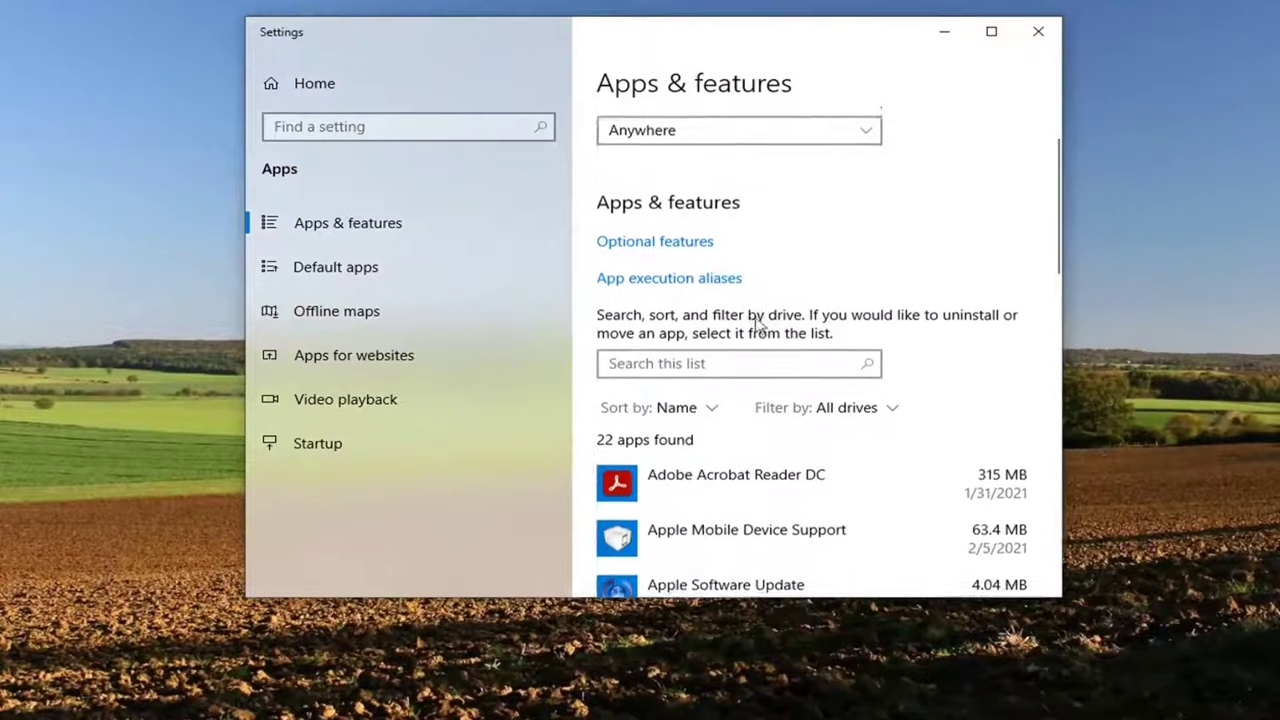
scroll(757, 322, down, 2)
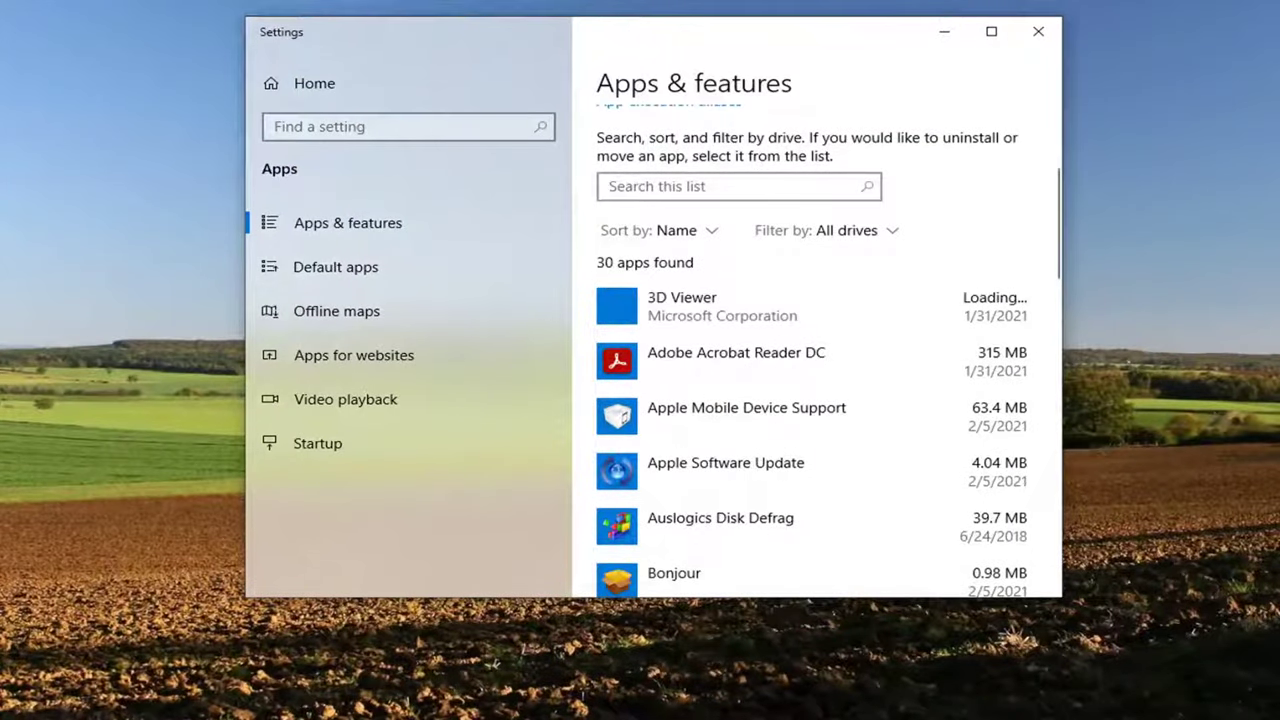
click(700, 186)
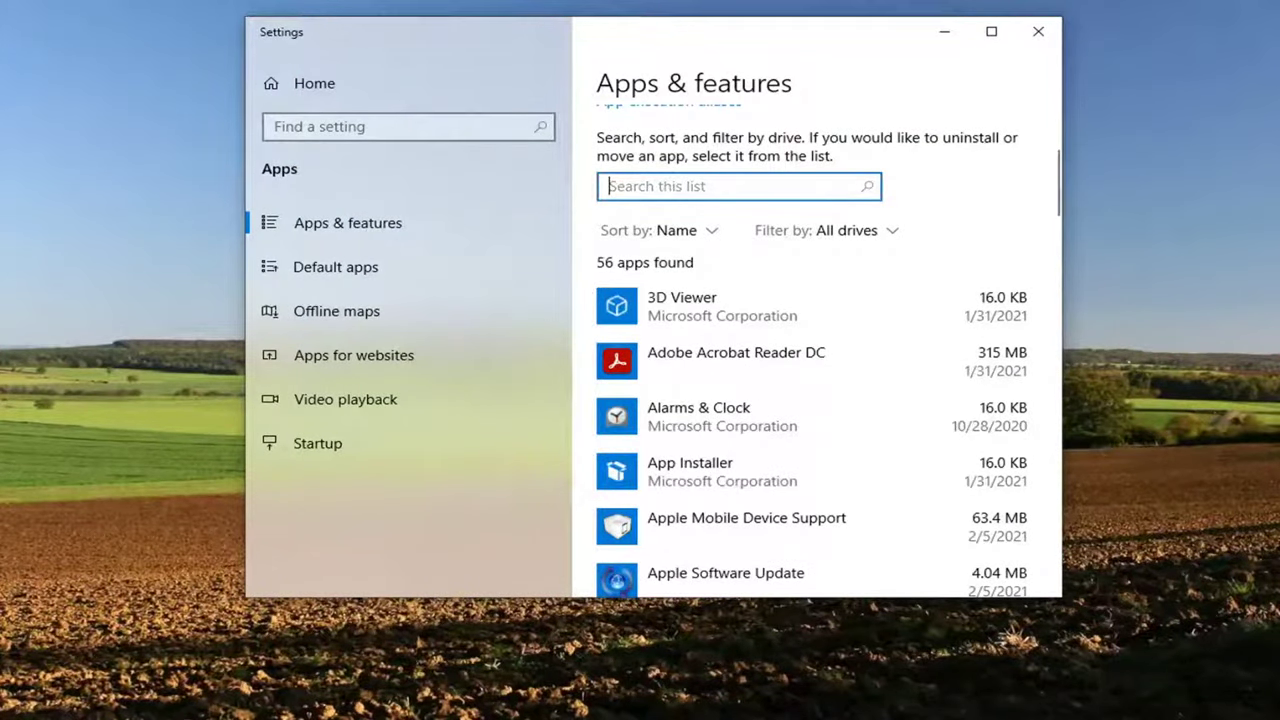
text(microsoft photo)
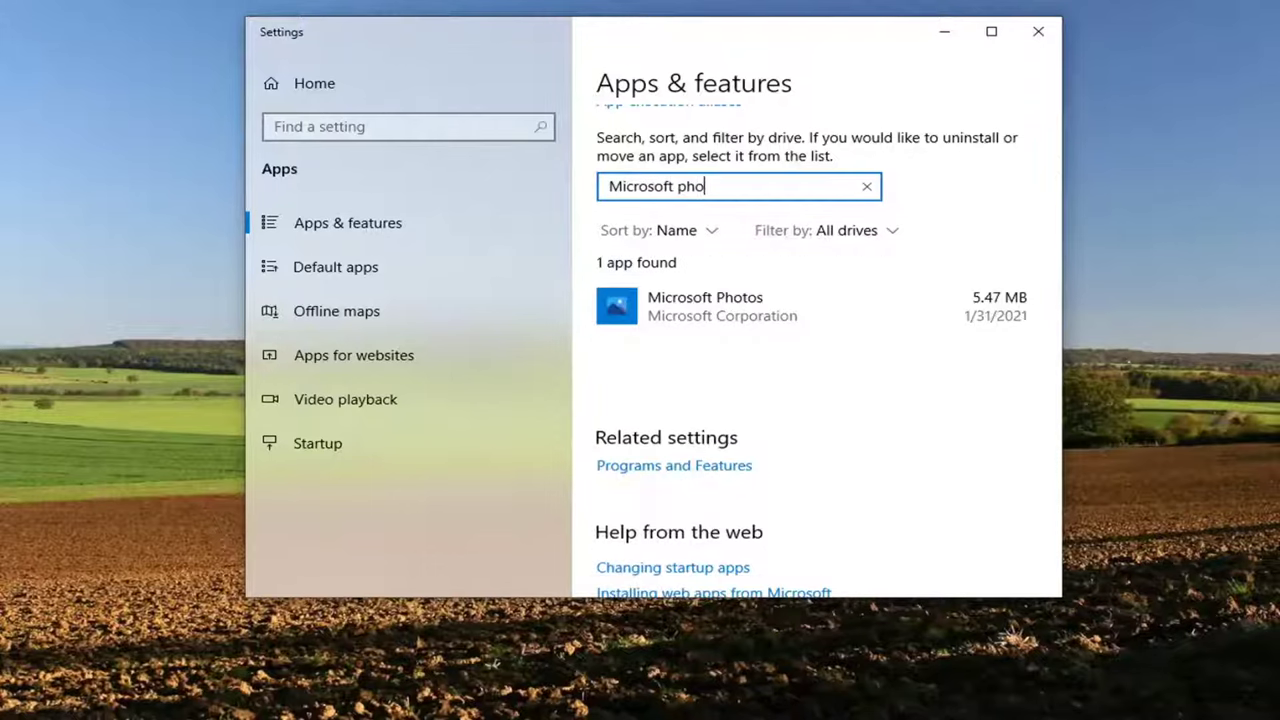
click(704, 312)
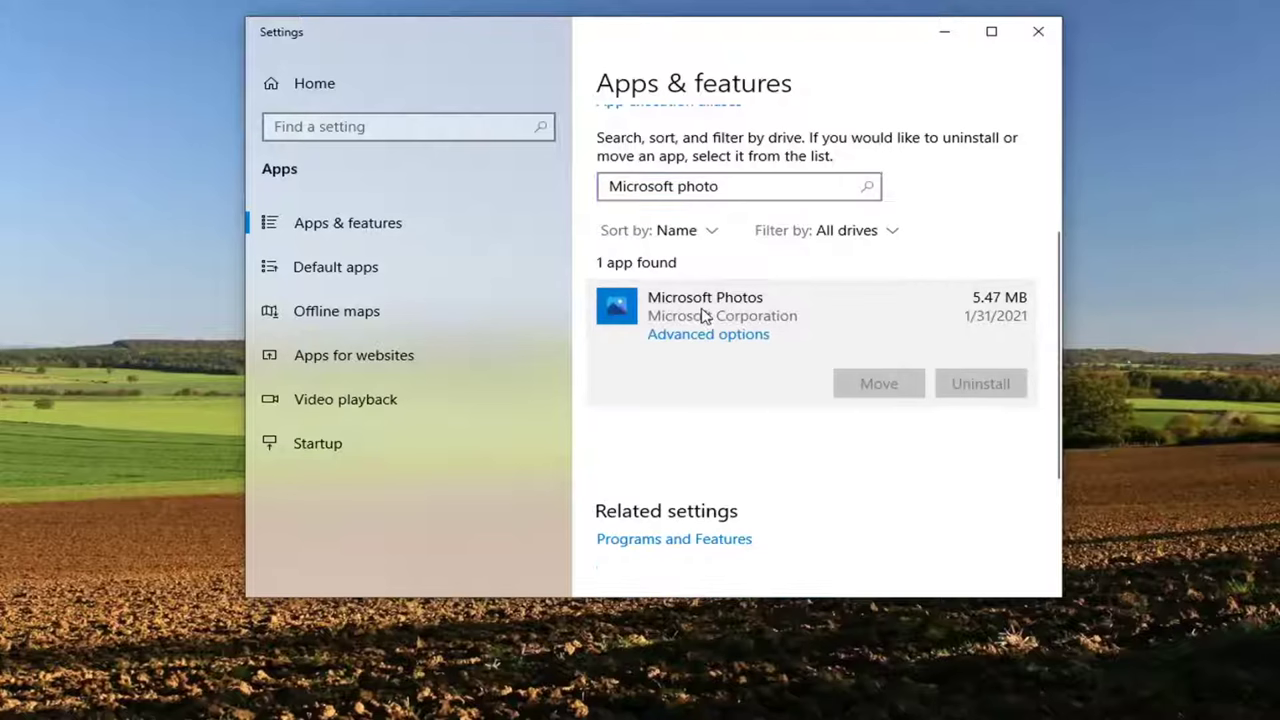
click(698, 336)
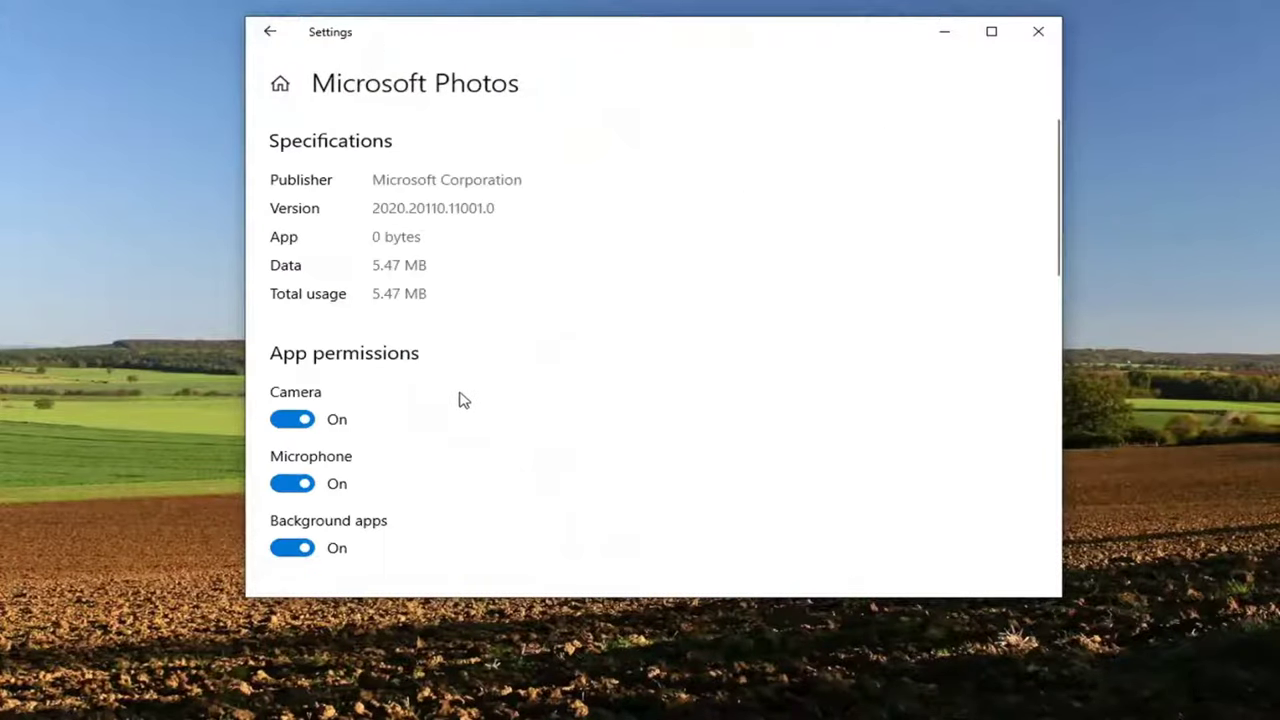
Scroll down to the Reset section and repair Microsoft Photos
scroll(460, 405, down, 5)
scroll(460, 409, down, 2)
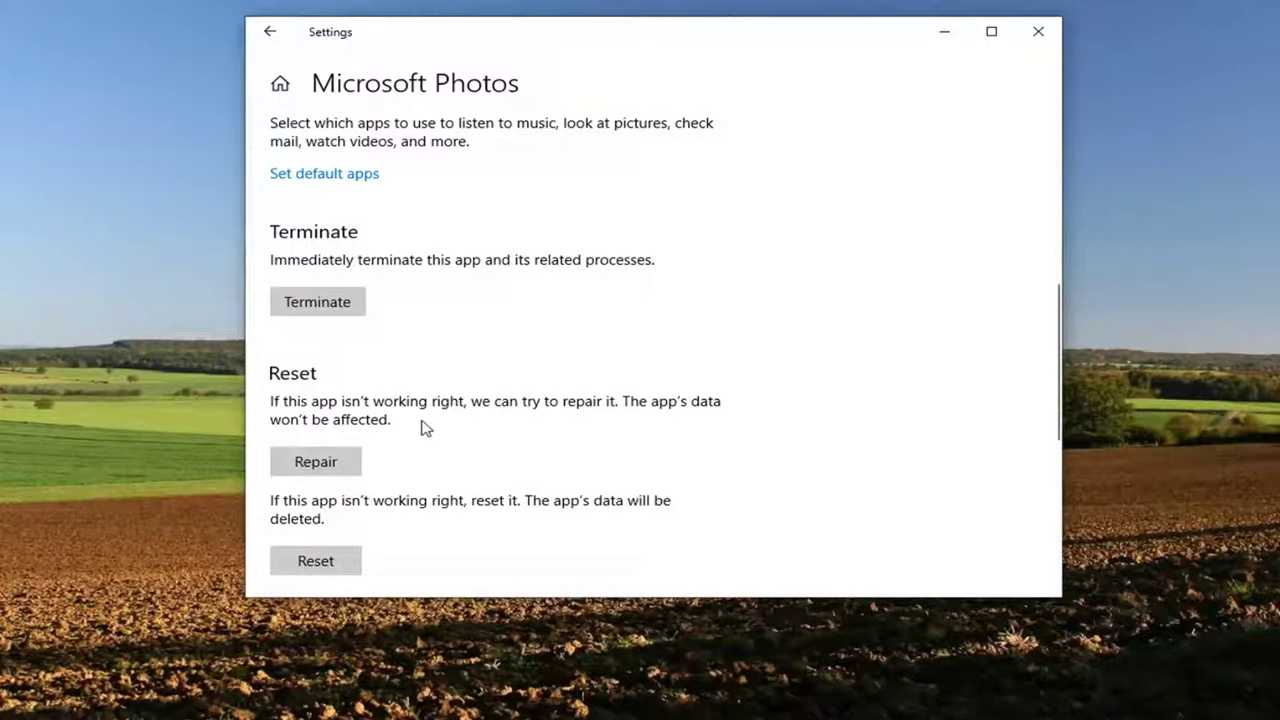
click(318, 462)
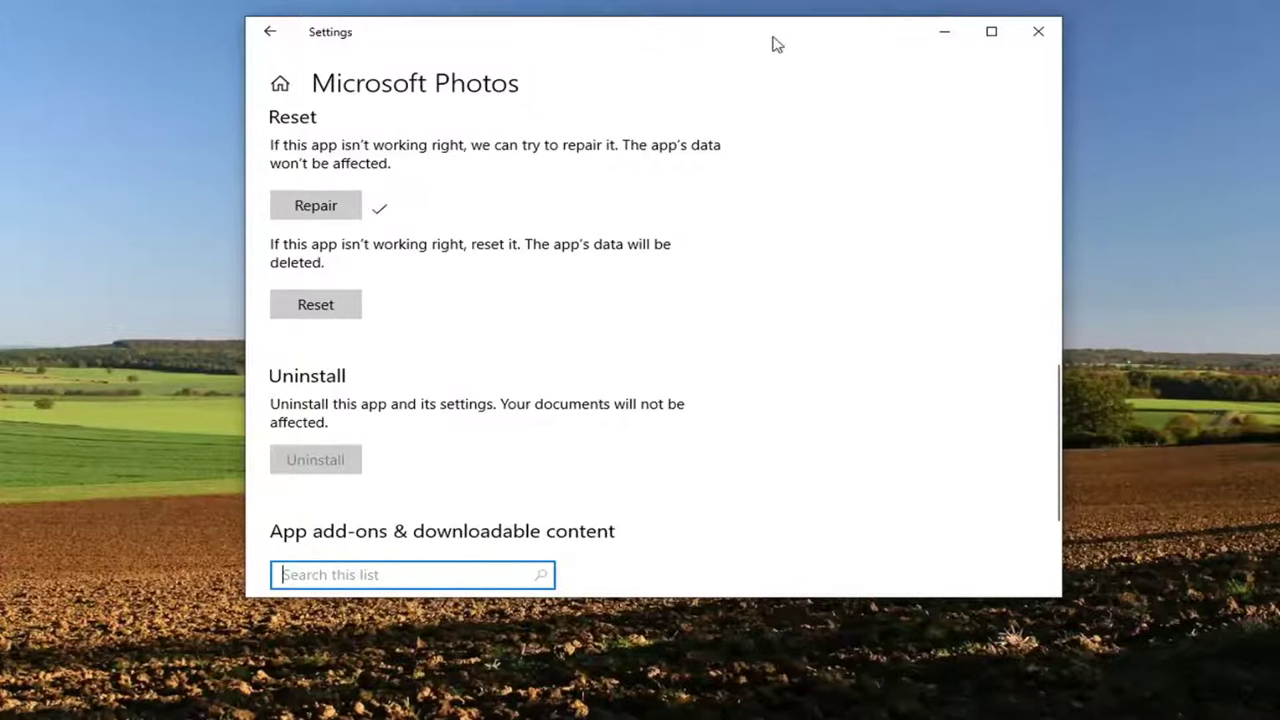
Reset Microsoft Photos, confirming deletion of its app data
click(320, 305)
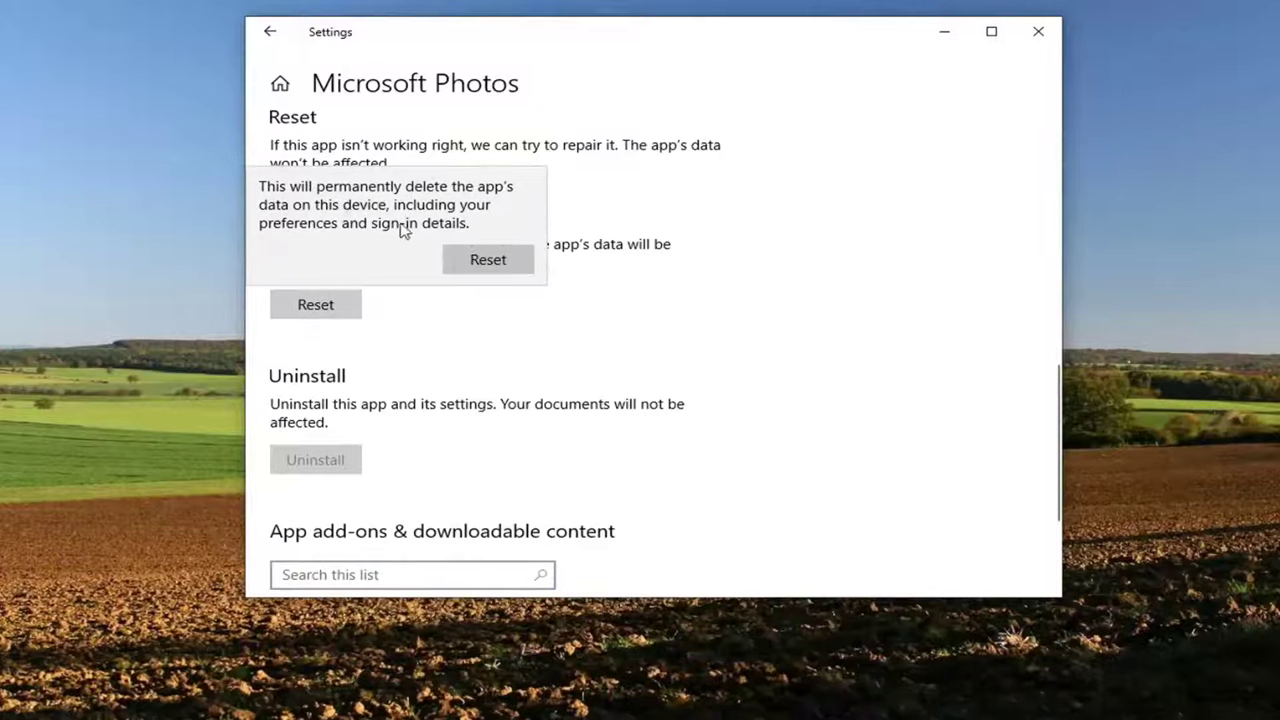
click(486, 258)
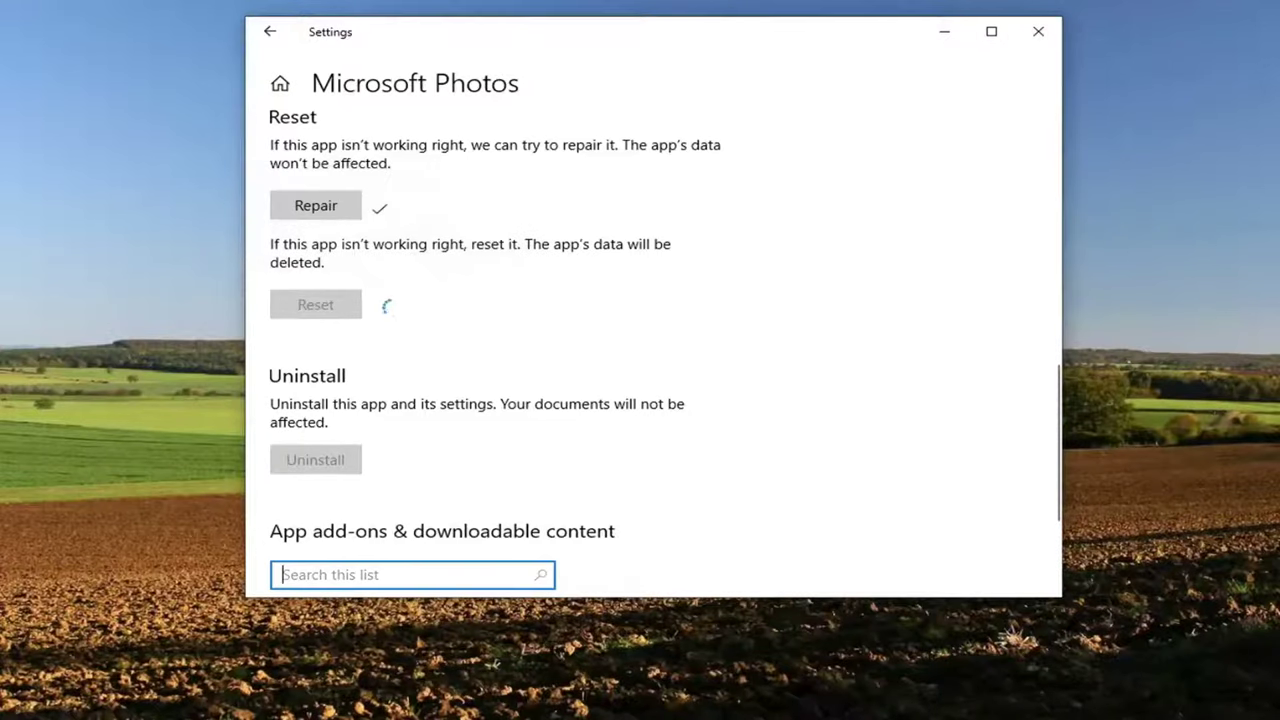